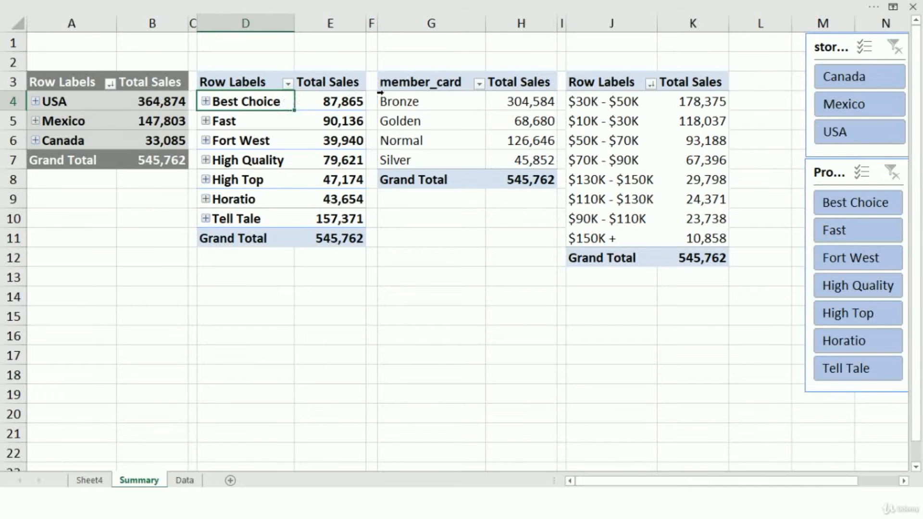
# Insert a transaction_date timeline for the product brand pivot table
pyautogui.press('alt')
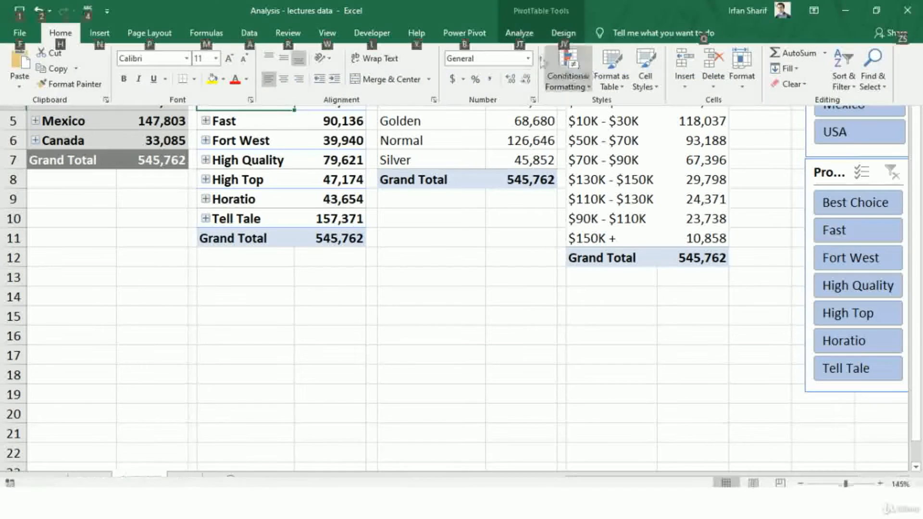
pyautogui.click(516, 33)
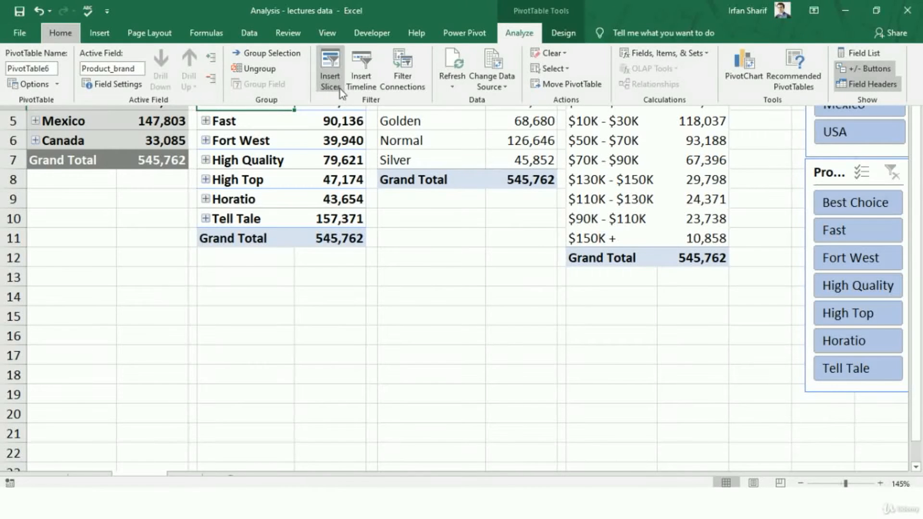
pyautogui.click(365, 71)
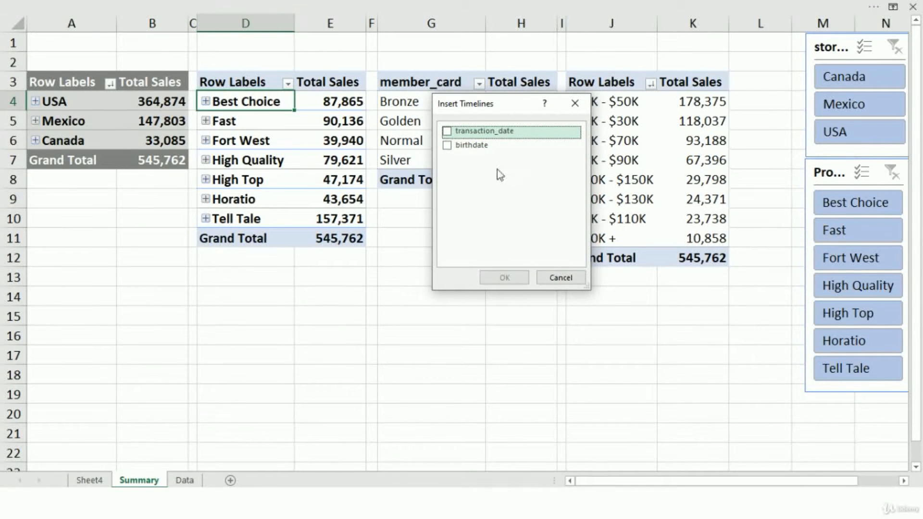
pyautogui.click(447, 132)
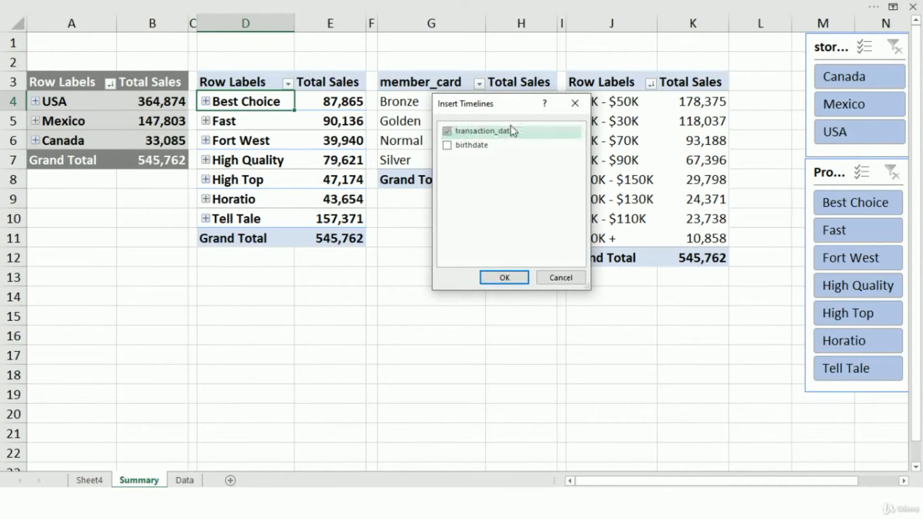
pyautogui.click(504, 278)
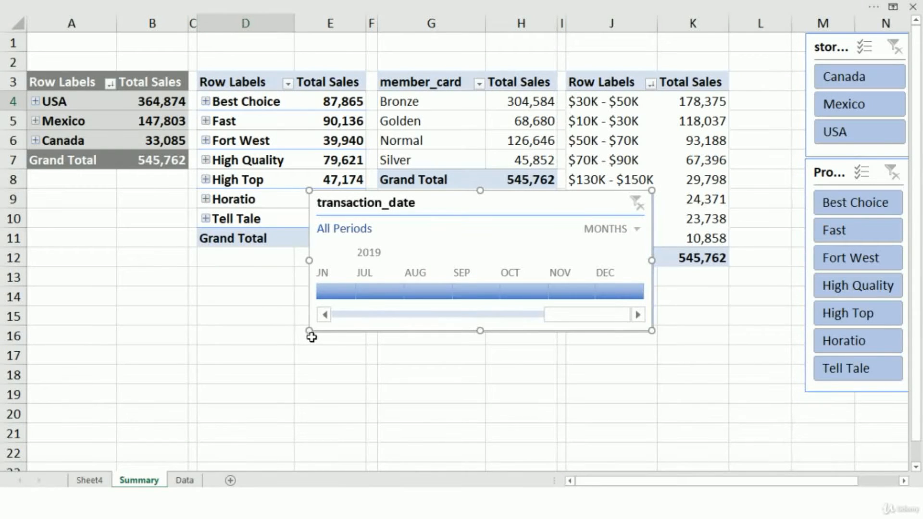
# Widen the transaction_date timeline to show all of 2018 from January and place it lower on the sheet
pyautogui.moveTo(303, 259); pyautogui.dragTo(76, 260)
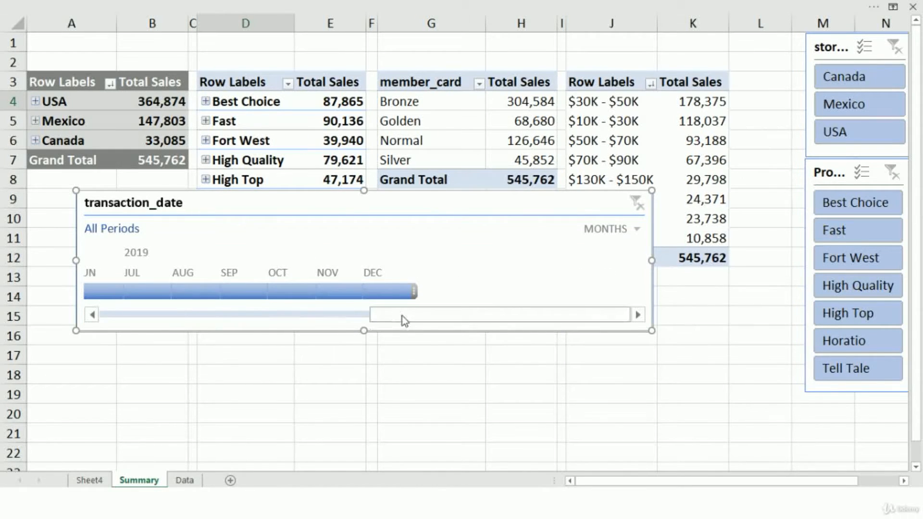
pyautogui.moveTo(402, 319); pyautogui.dragTo(169, 328)
pyautogui.moveTo(652, 262); pyautogui.dragTo(725, 260)
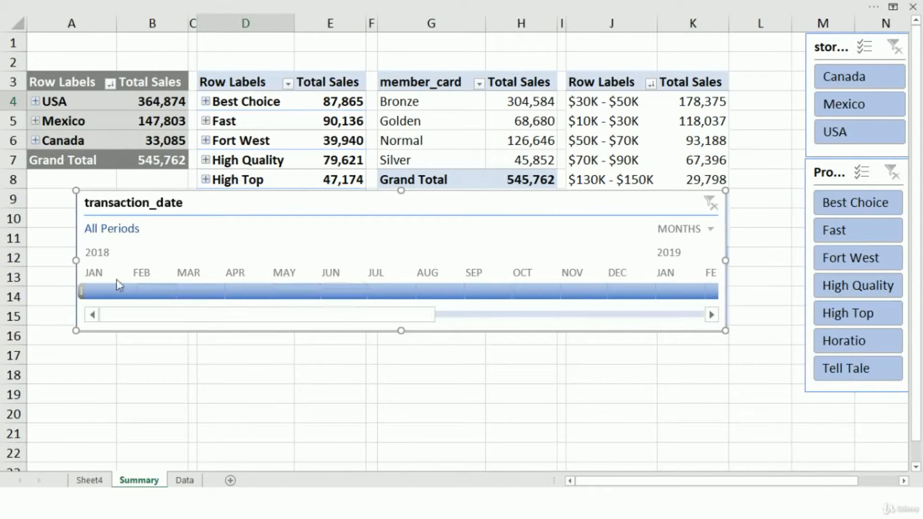
pyautogui.moveTo(464, 208); pyautogui.dragTo(464, 241)
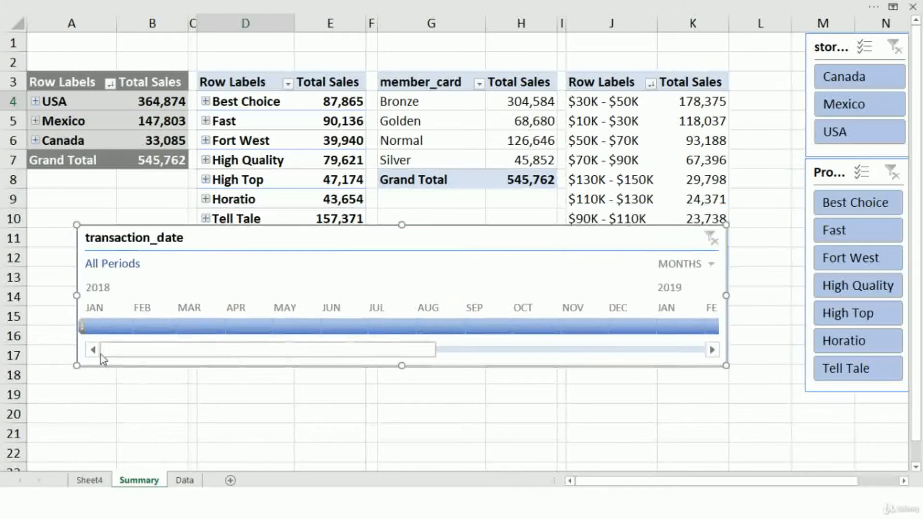
# Filter the product brand sales by January, April and May 2018 in turn, keeping the timeline clear below the table
pyautogui.click(109, 327)
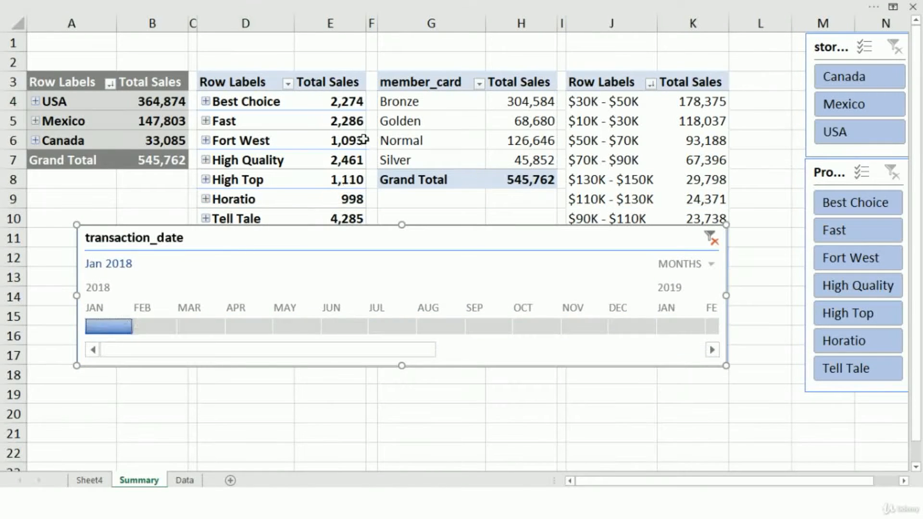
pyautogui.moveTo(346, 245); pyautogui.dragTo(346, 261)
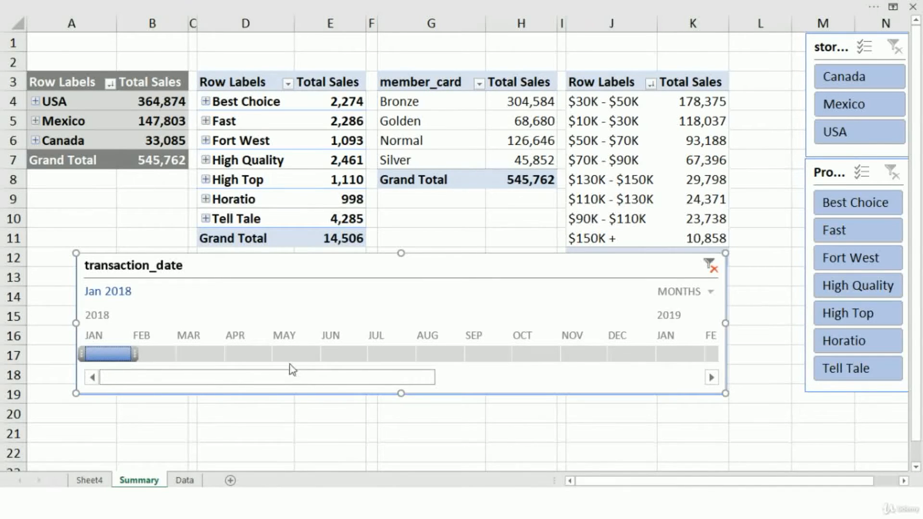
pyautogui.click(247, 354)
pyautogui.click(295, 354)
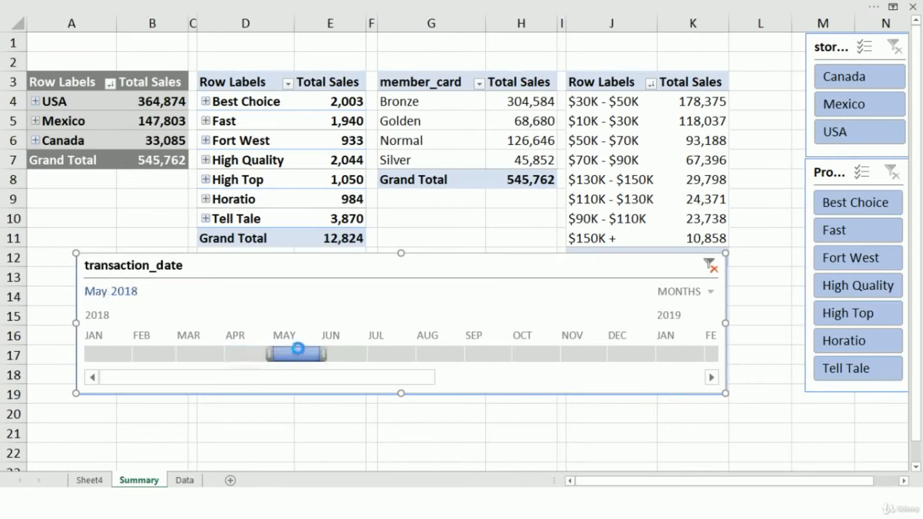
# Switch the timeline to years, shrink it to fit the two years and select the range 2018 - 2019
pyautogui.click(697, 293)
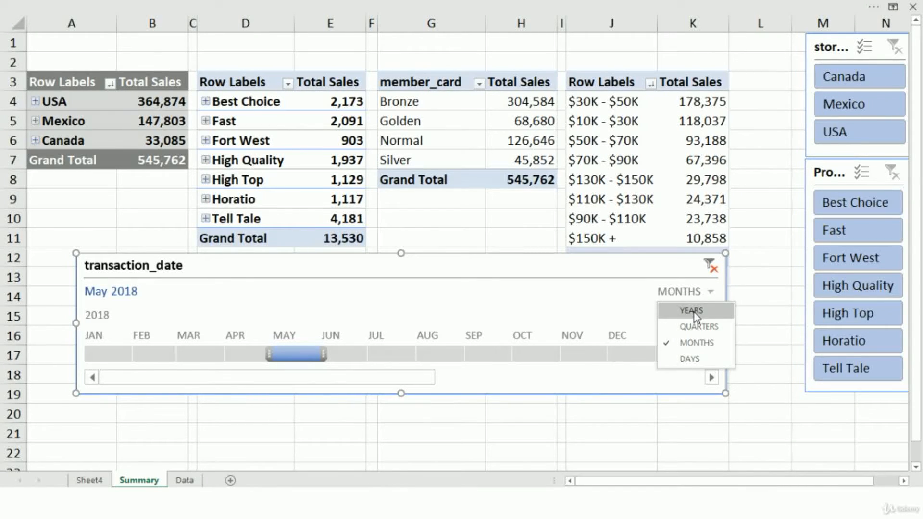
pyautogui.click(693, 312)
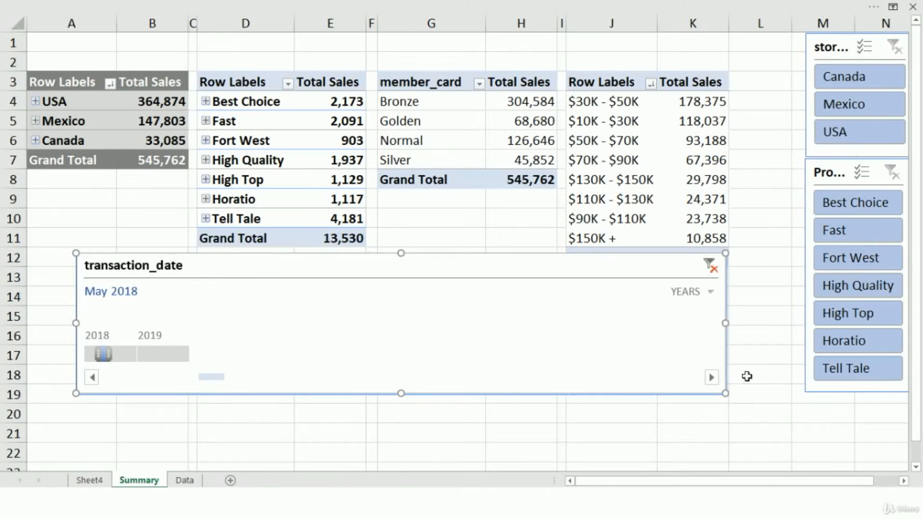
pyautogui.moveTo(725, 393); pyautogui.dragTo(211, 393)
pyautogui.moveTo(104, 354); pyautogui.dragTo(197, 354)
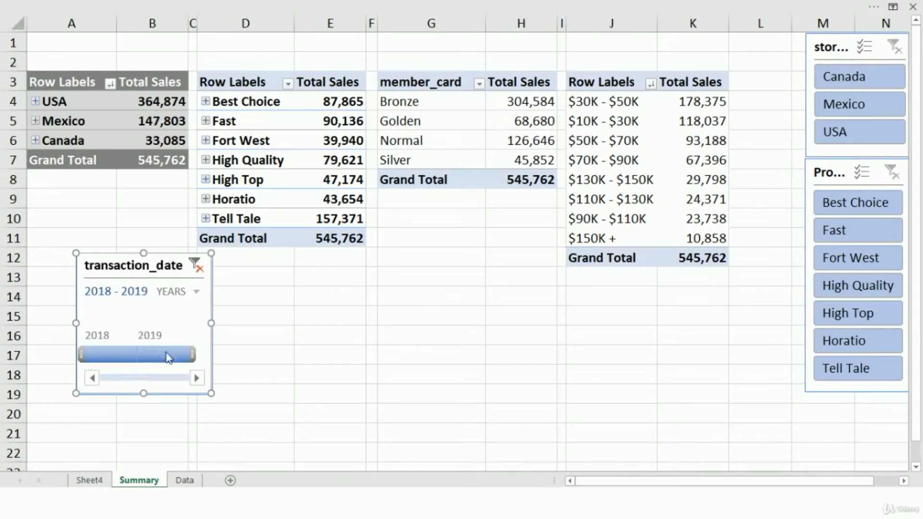
# Connect the transaction_date timeline to every pivot table in its report connections, on both Sheet4 and Summary
pyautogui.rightClick(123, 271)
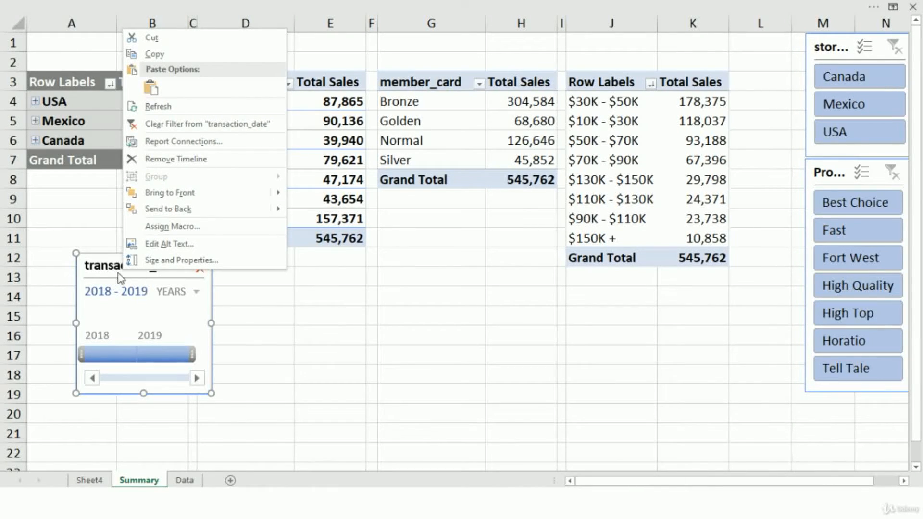
pyautogui.click(200, 141)
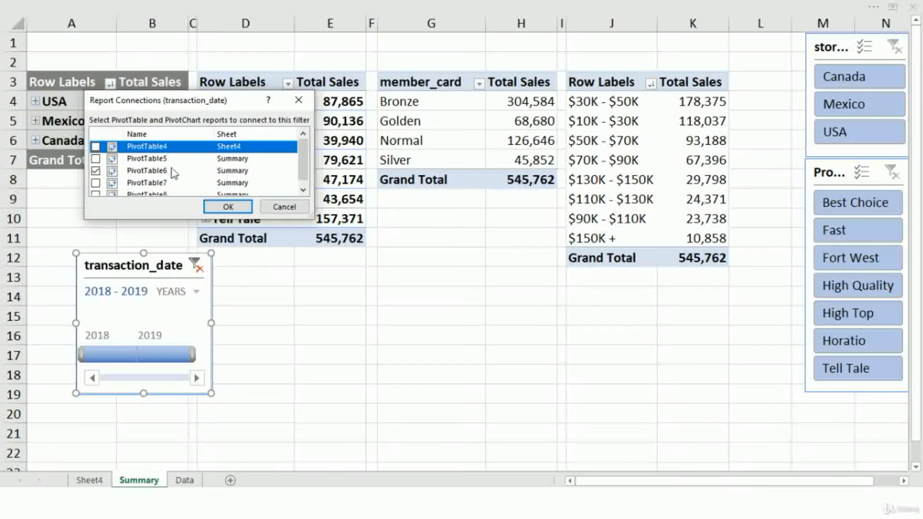
pyautogui.click(96, 148)
pyautogui.click(96, 160)
pyautogui.scroll(-1, 98, 180)
pyautogui.click(95, 168)
pyautogui.click(95, 177)
pyautogui.click(96, 189)
pyautogui.scroll(1, 155, 172)
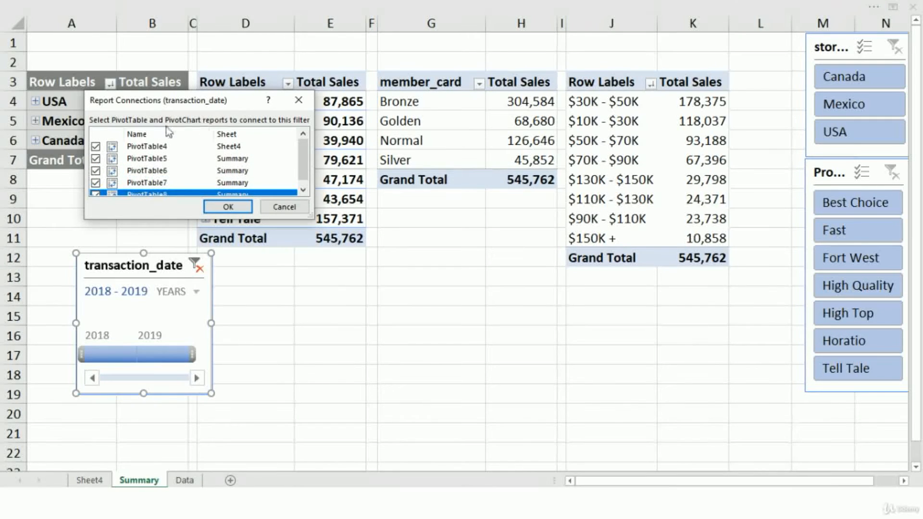
pyautogui.click(234, 210)
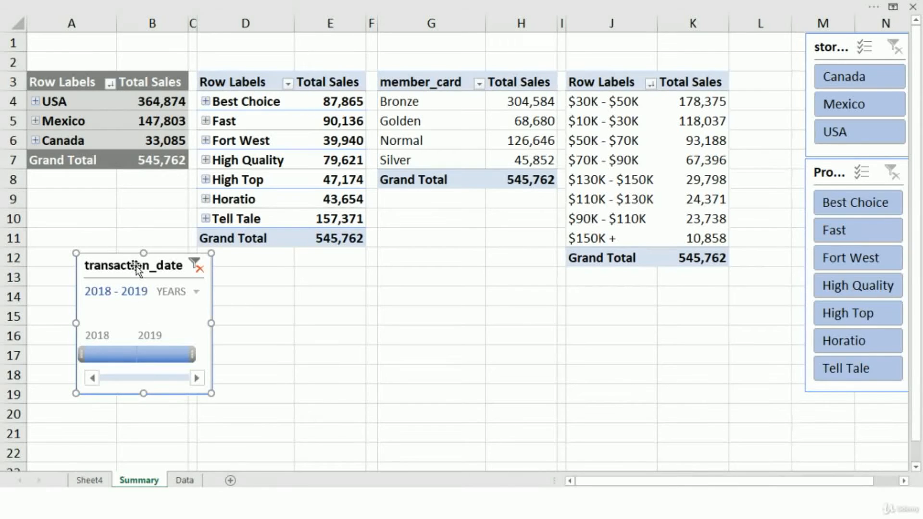
# Place the timeline directly beneath the country sales pivot table and deselect it
pyautogui.moveTo(135, 266); pyautogui.dragTo(83, 186)
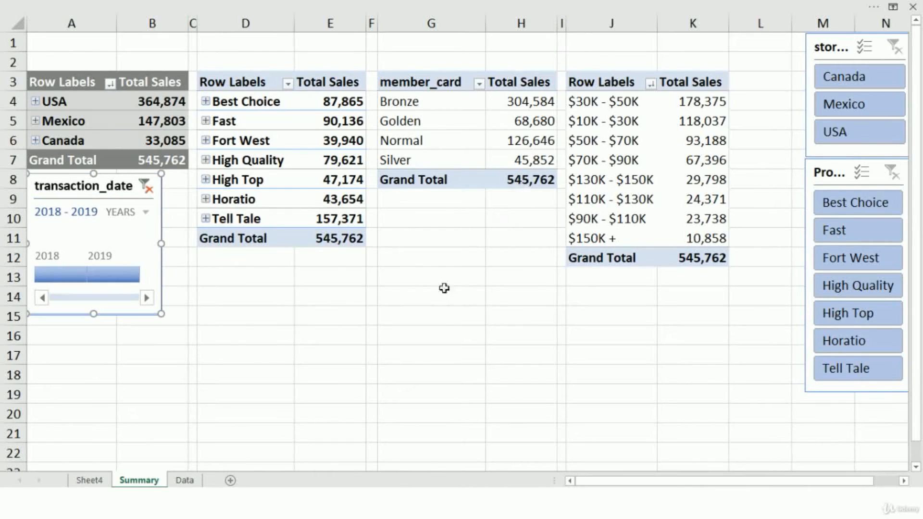
pyautogui.click(372, 355)
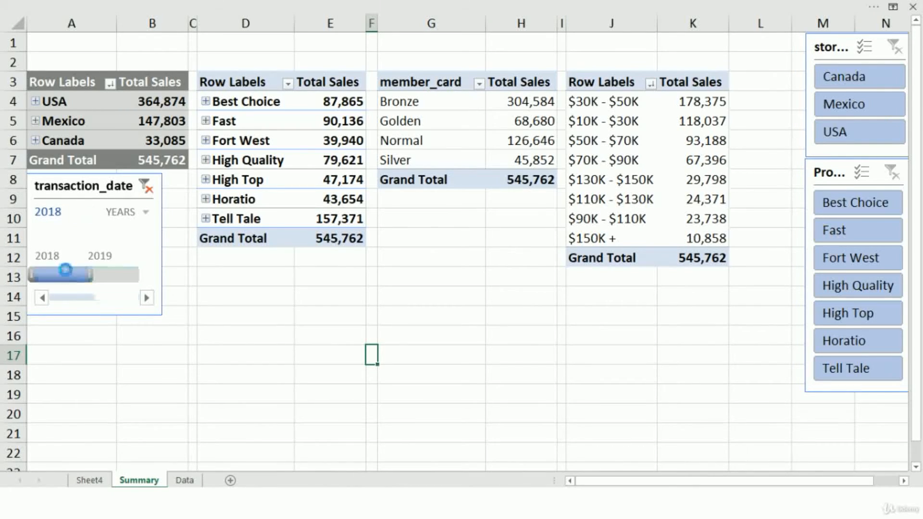
# Filter all pivot tables to 2018 and to 2019 in turn, and extend the timeline selection back to 2018 - 2019
pyautogui.click(65, 269)
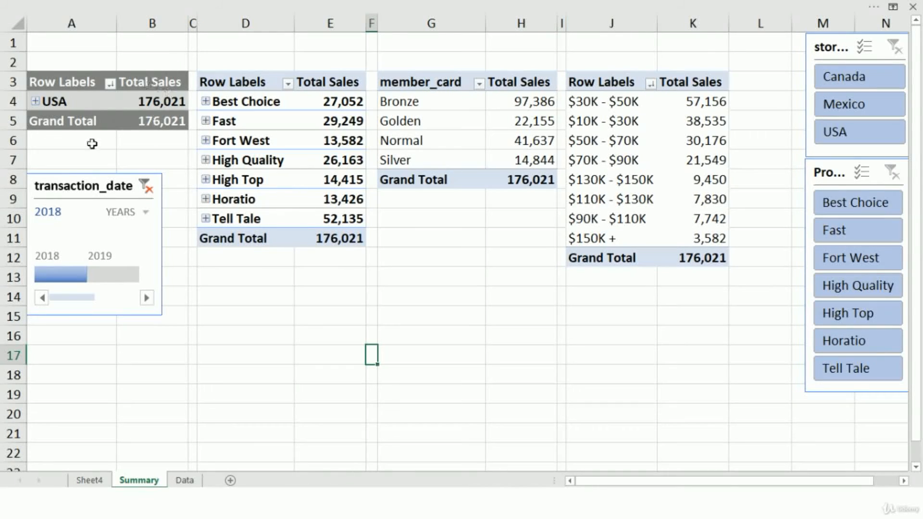
pyautogui.click(121, 280)
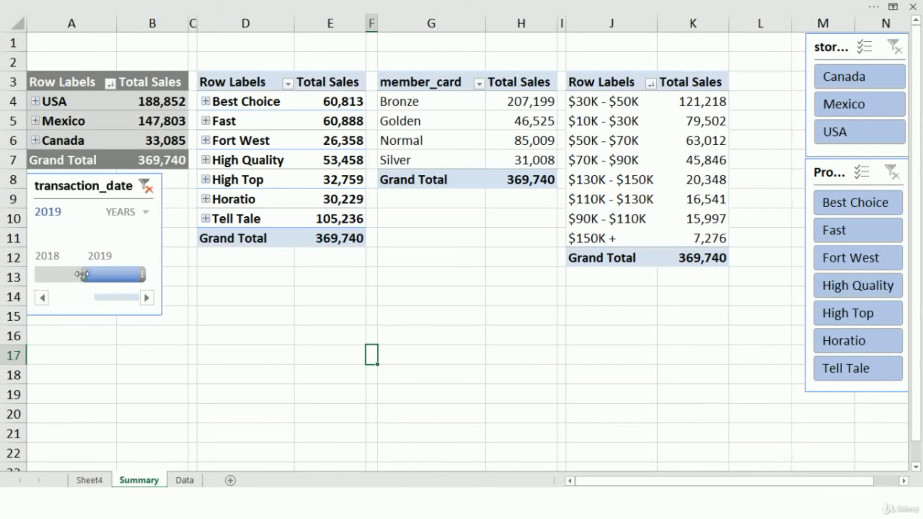
pyautogui.moveTo(83, 274); pyautogui.dragTo(29, 274)
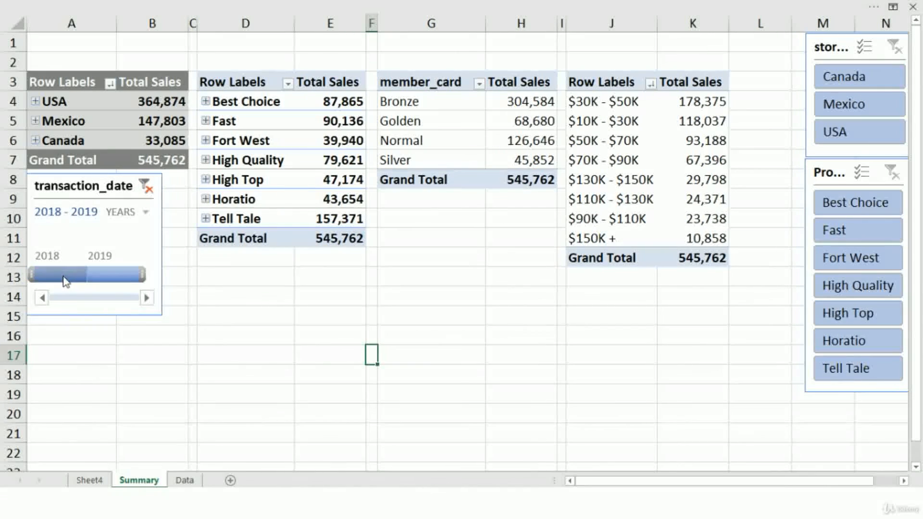